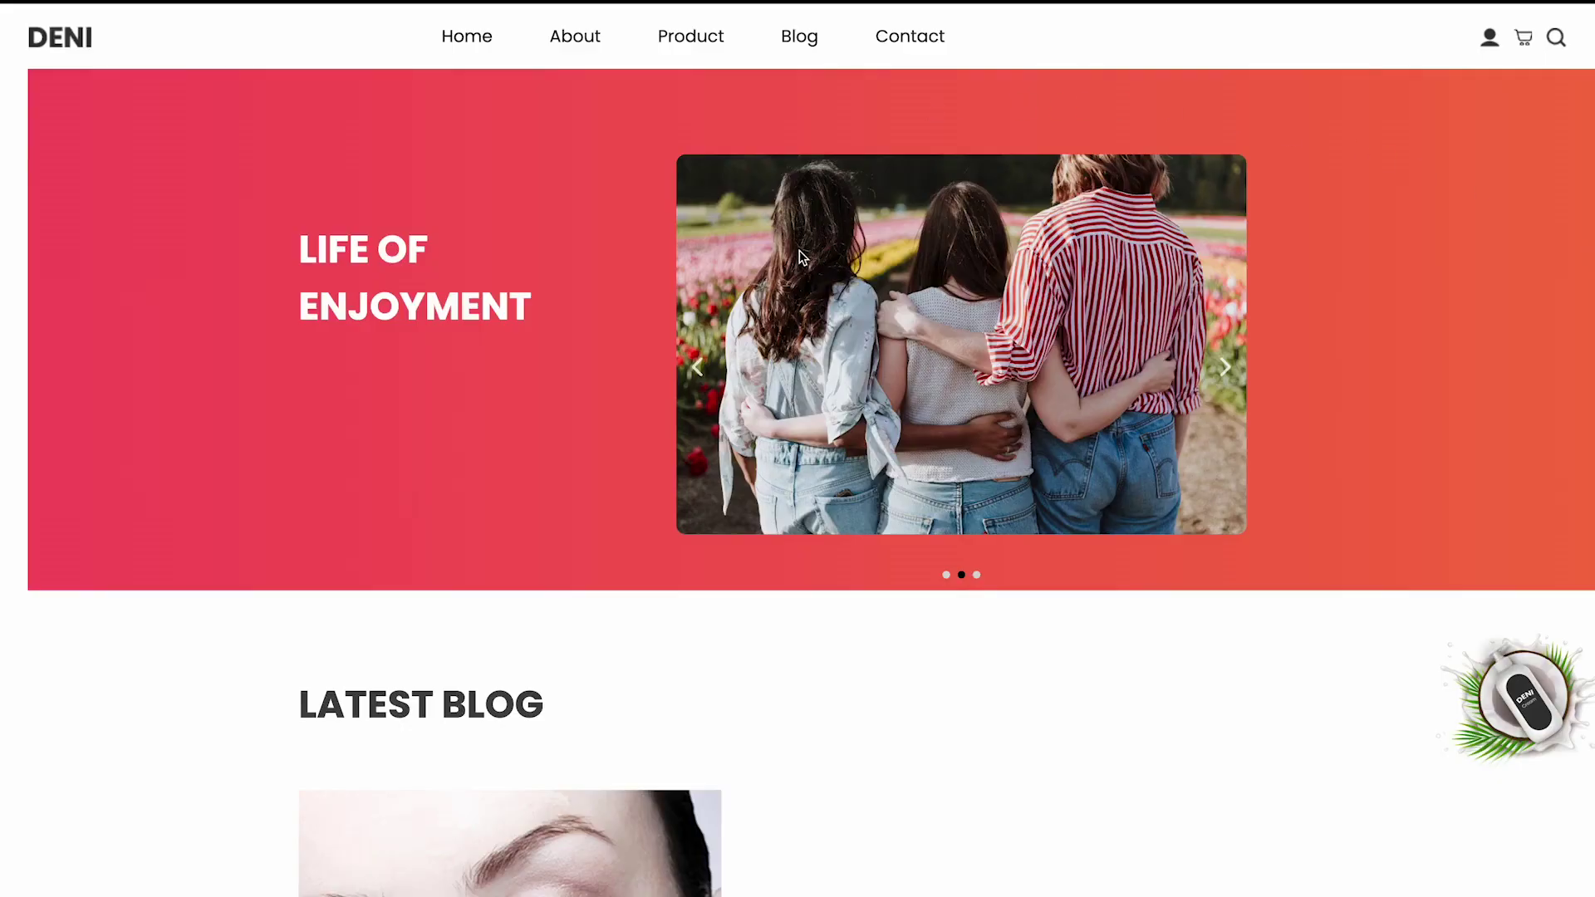
Step: Browse the demo carousel photos, then create a new 'My Carousel' Image Carousel widget
left_click_drag(805, 255, 1086, 267)
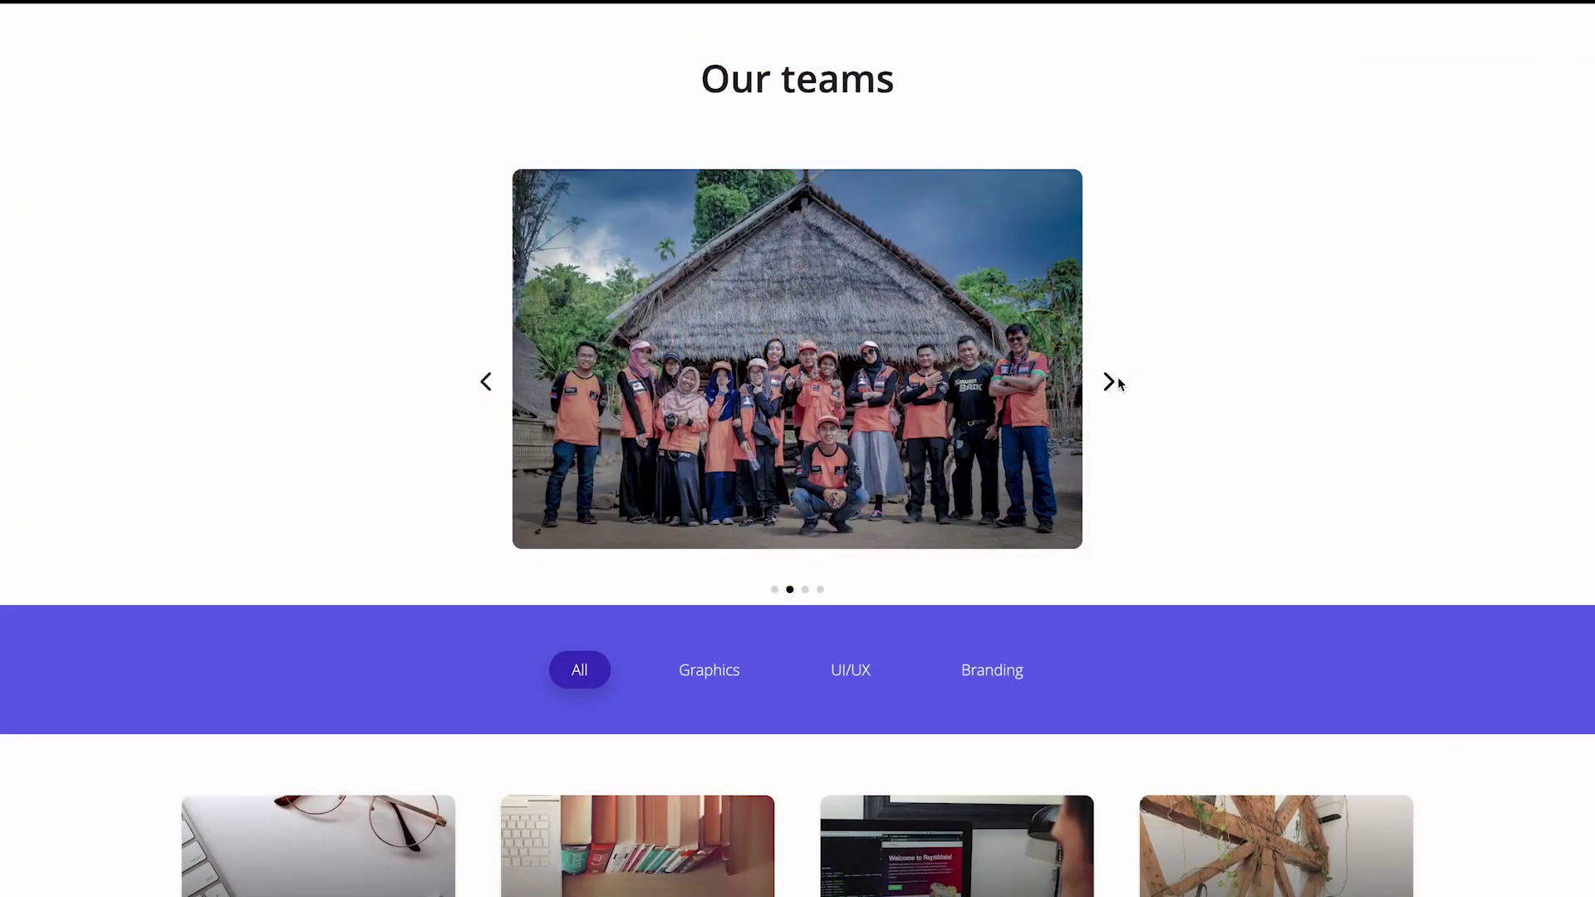
left_click(1111, 382)
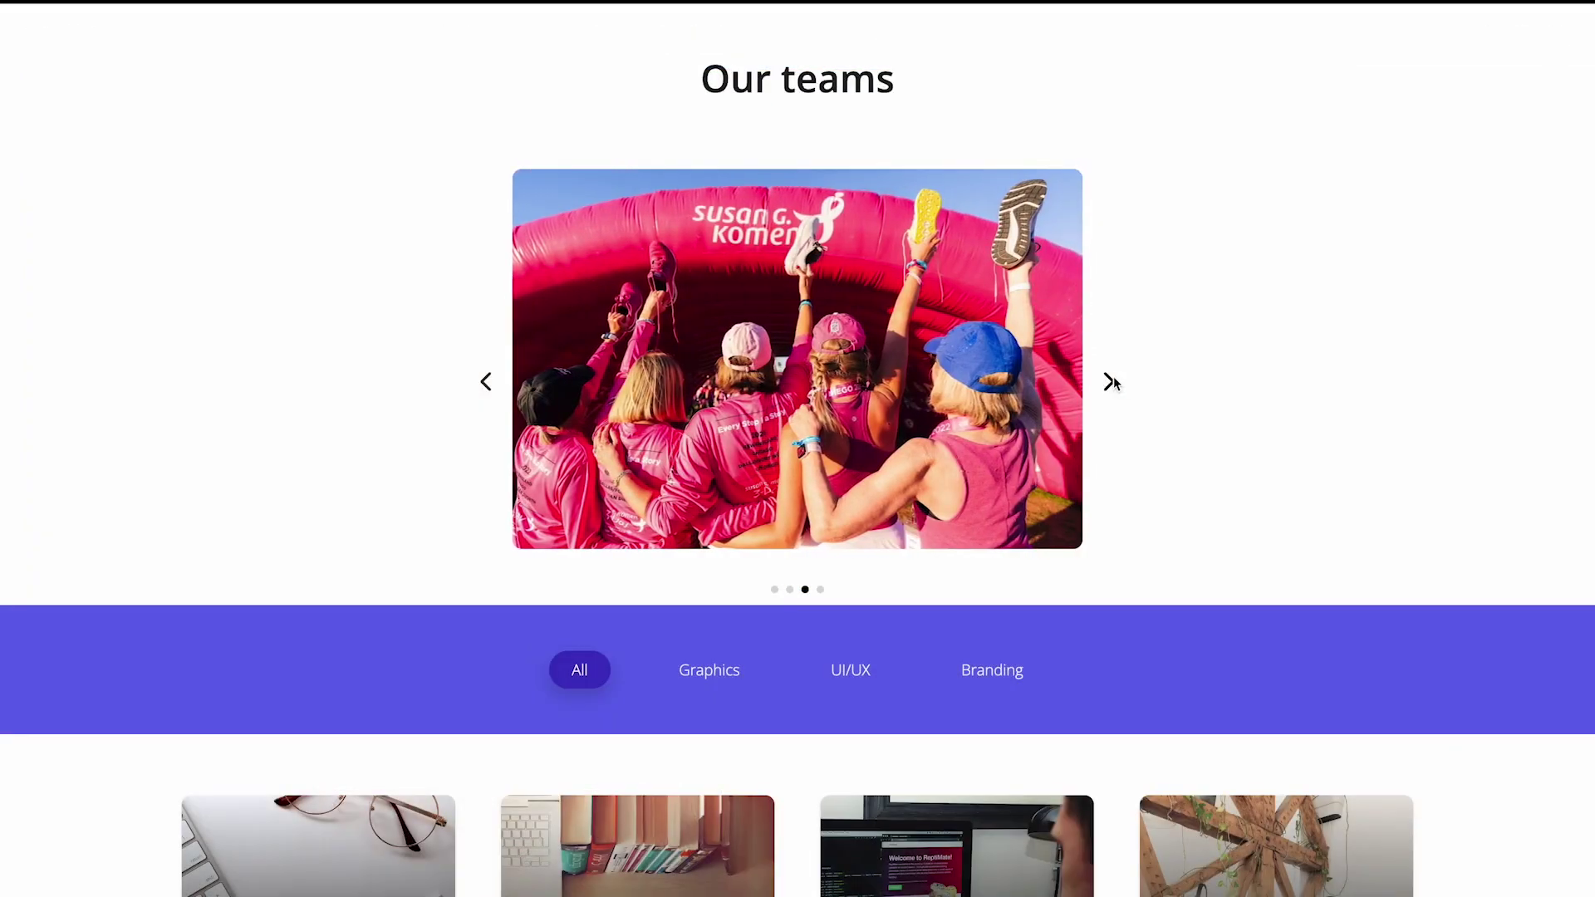
left_click(1111, 382)
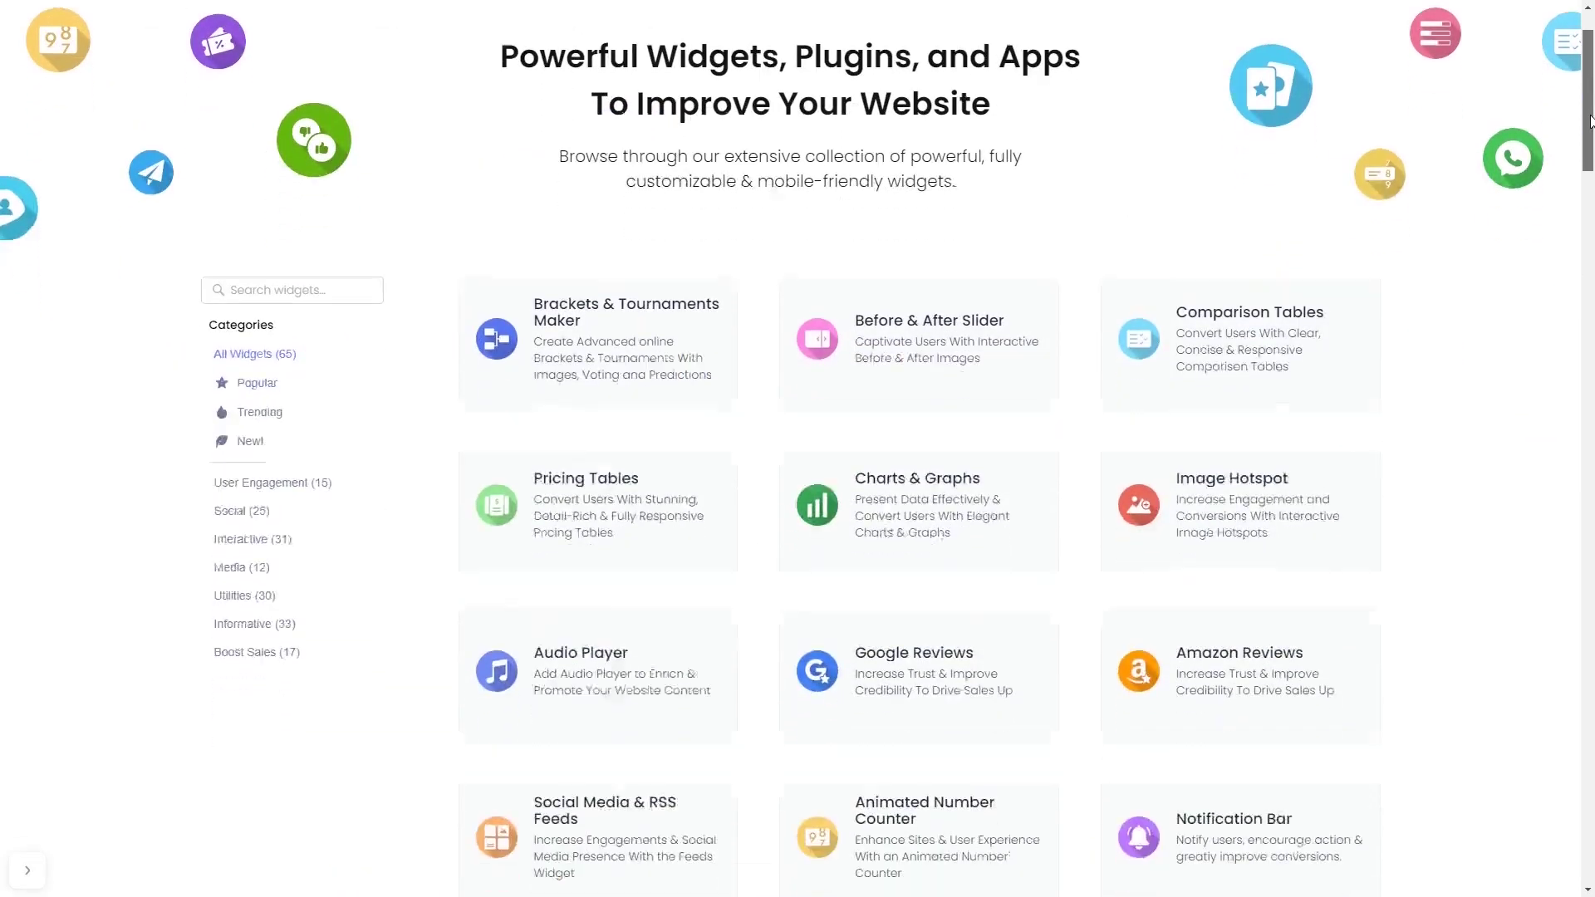
left_click_drag(1589, 118, 1589, 449)
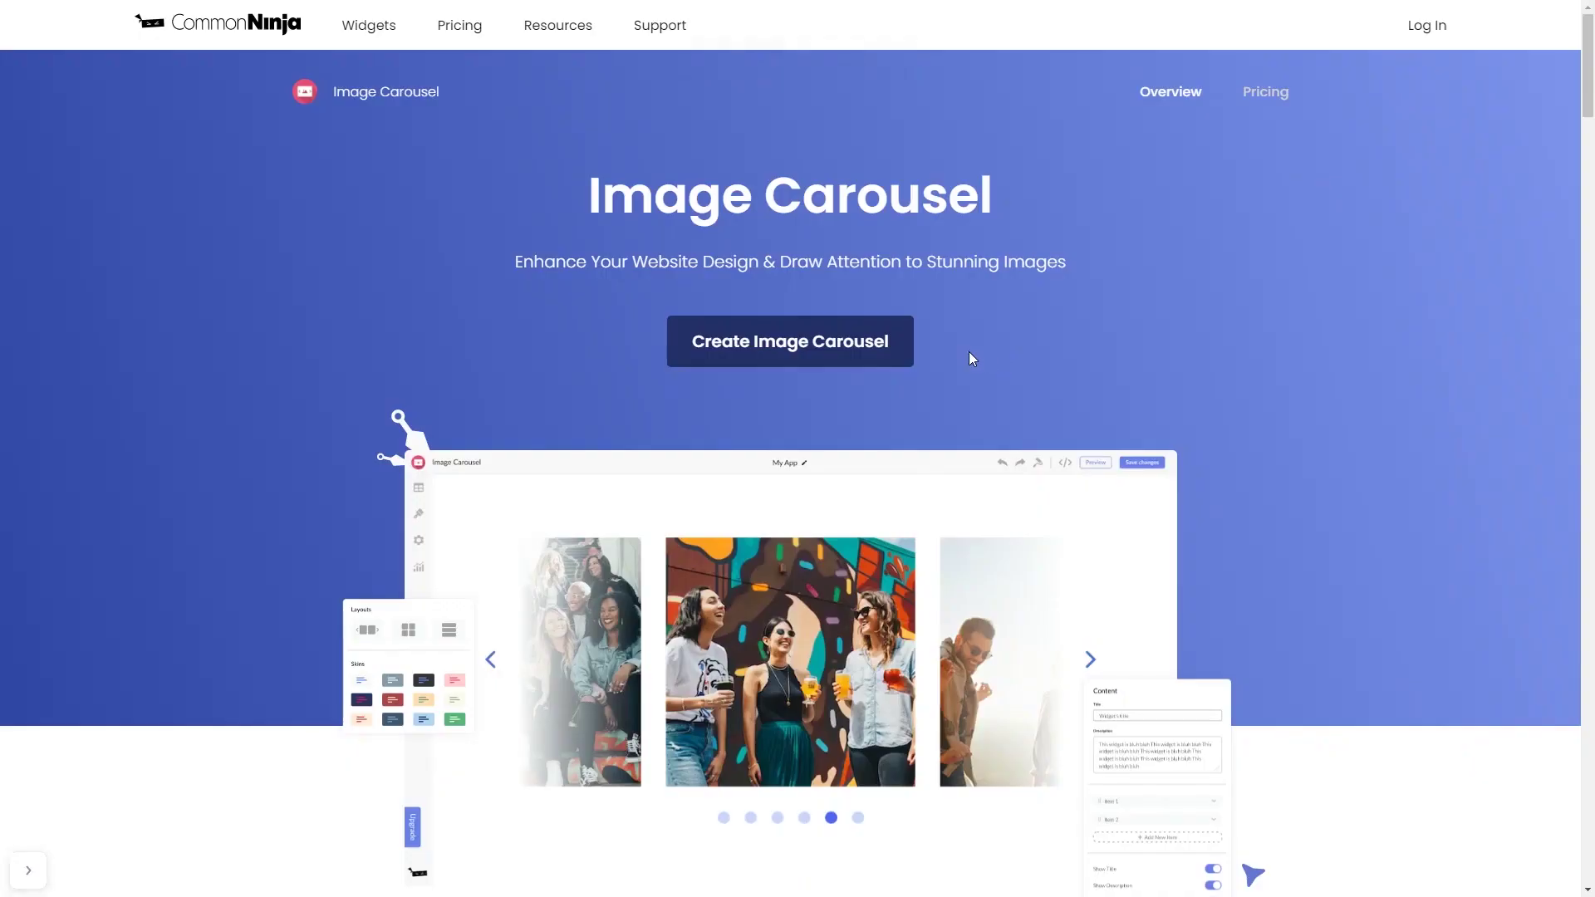
left_click(855, 348)
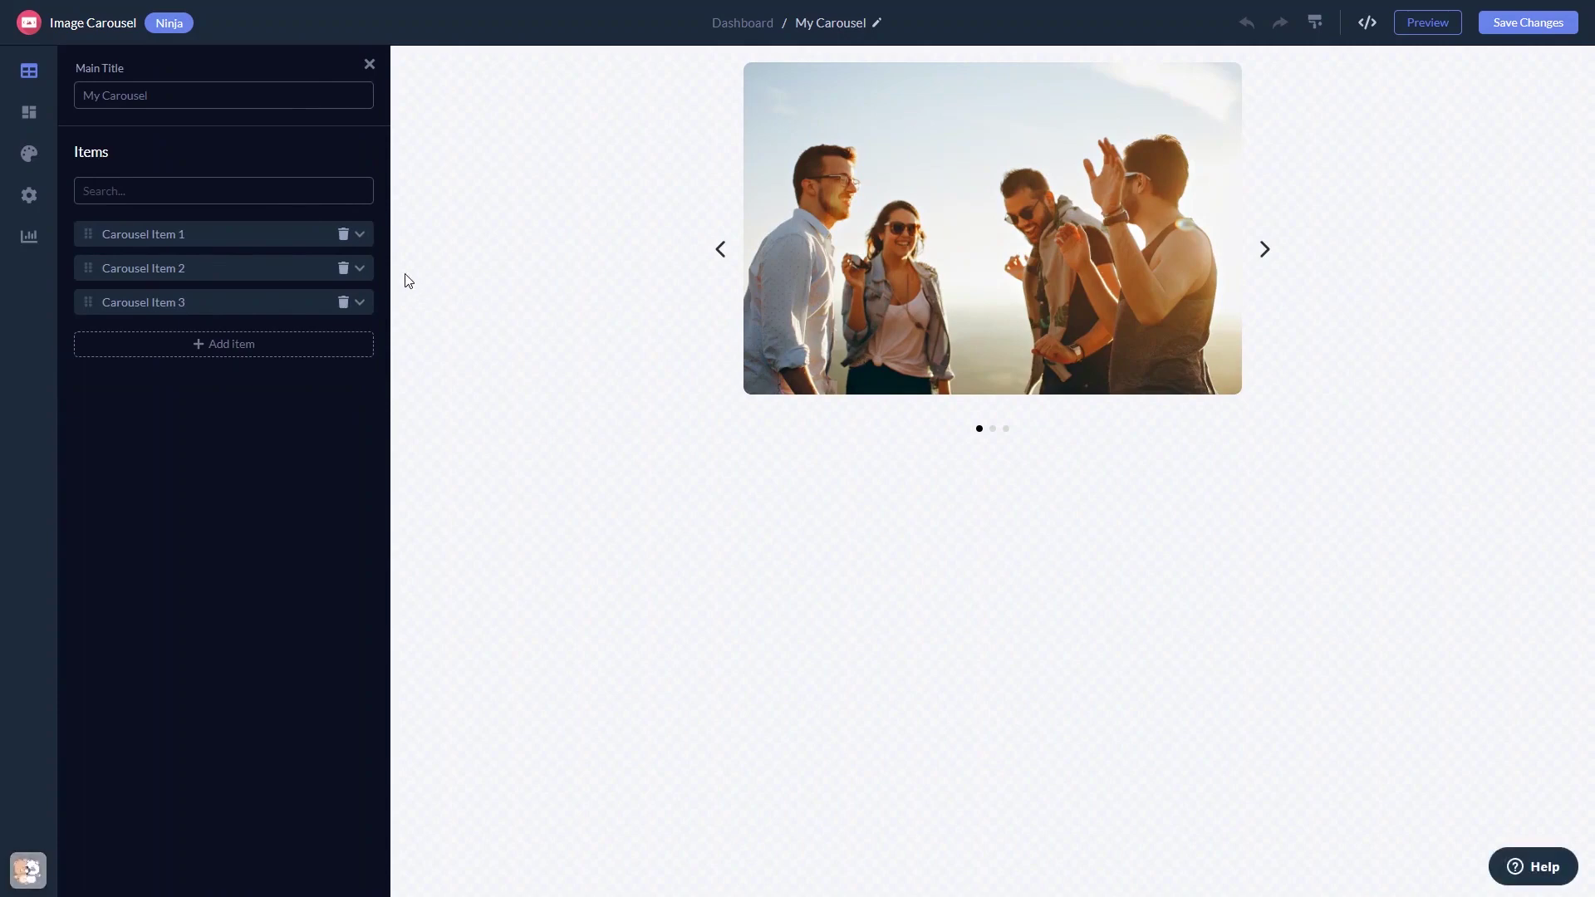
Step: After reviewing items 1 and 2, apply the fifth layout with vertical left-side dots
left_click(241, 237)
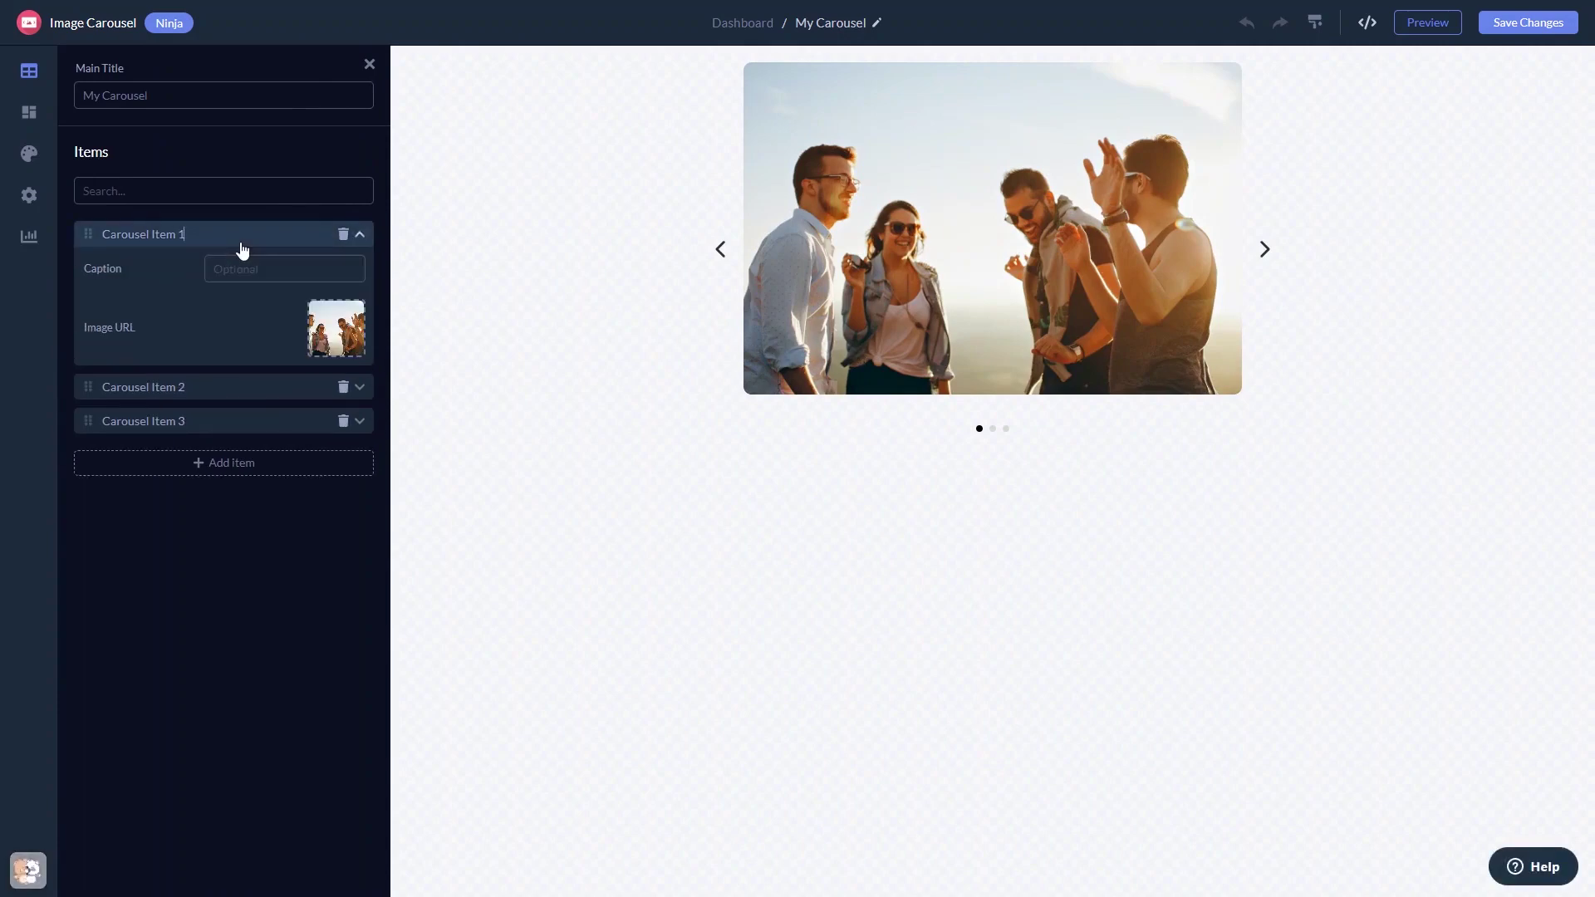
left_click(212, 386)
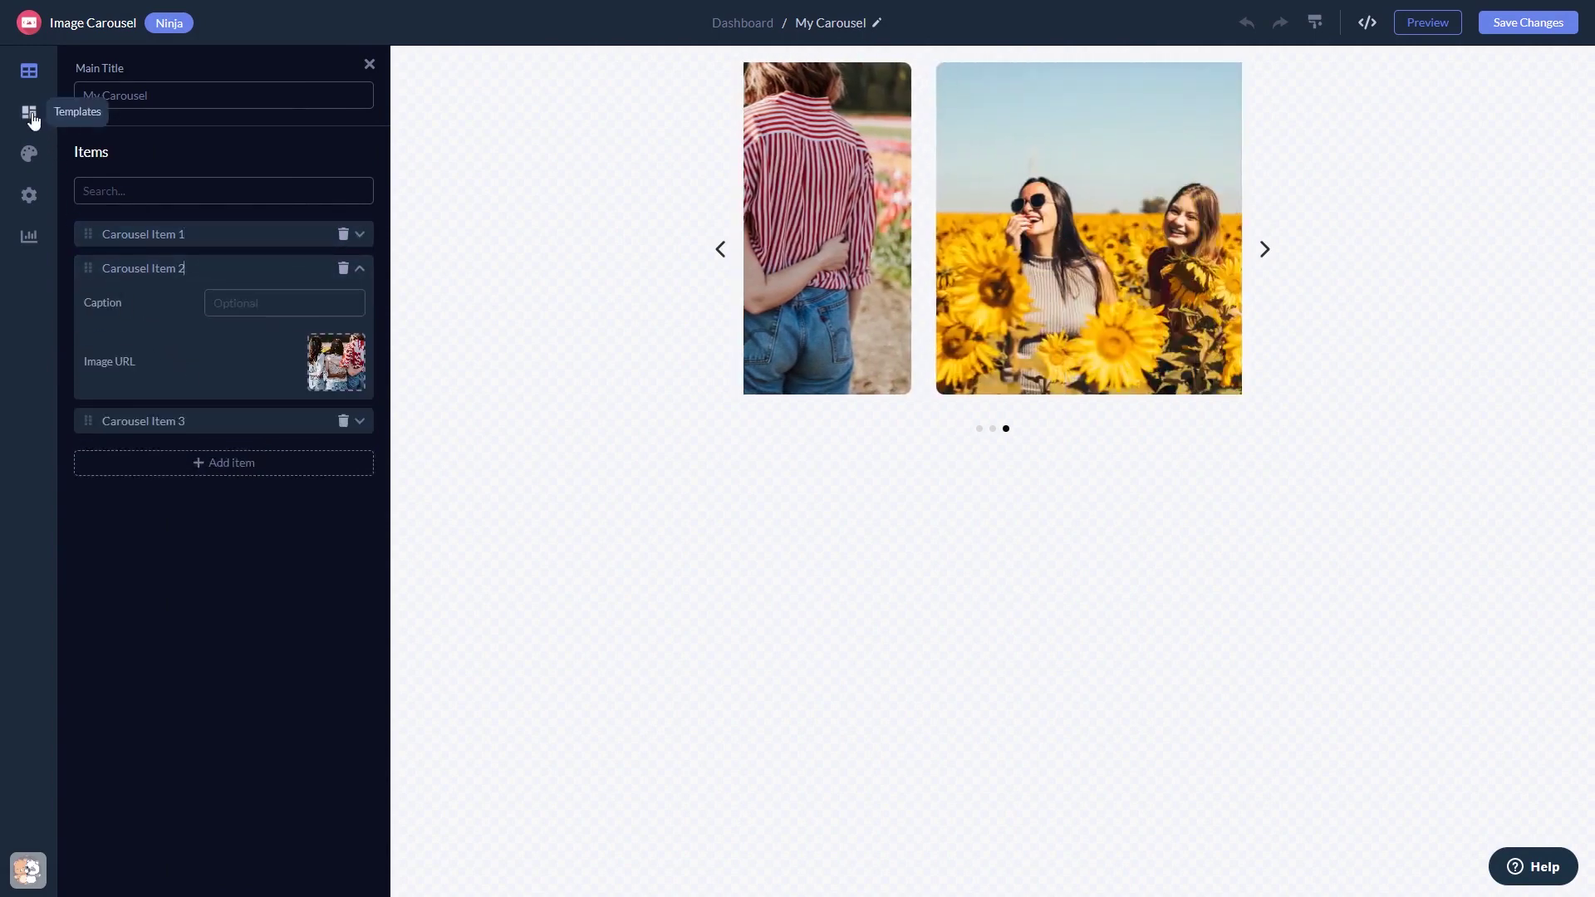
left_click(29, 113)
left_click(285, 121)
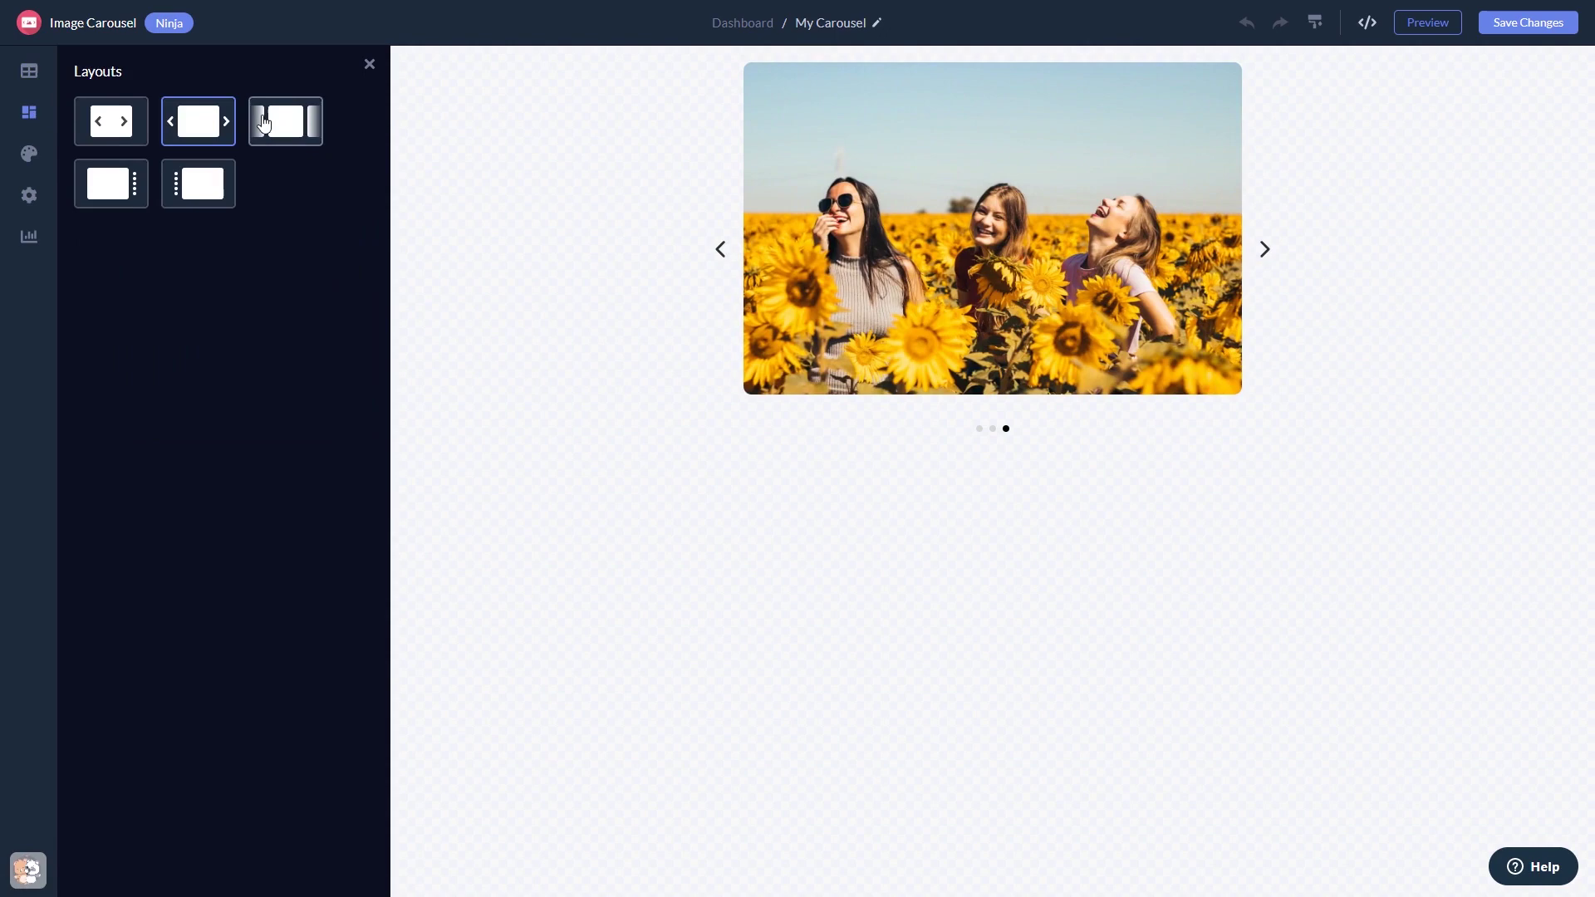
left_click(199, 120)
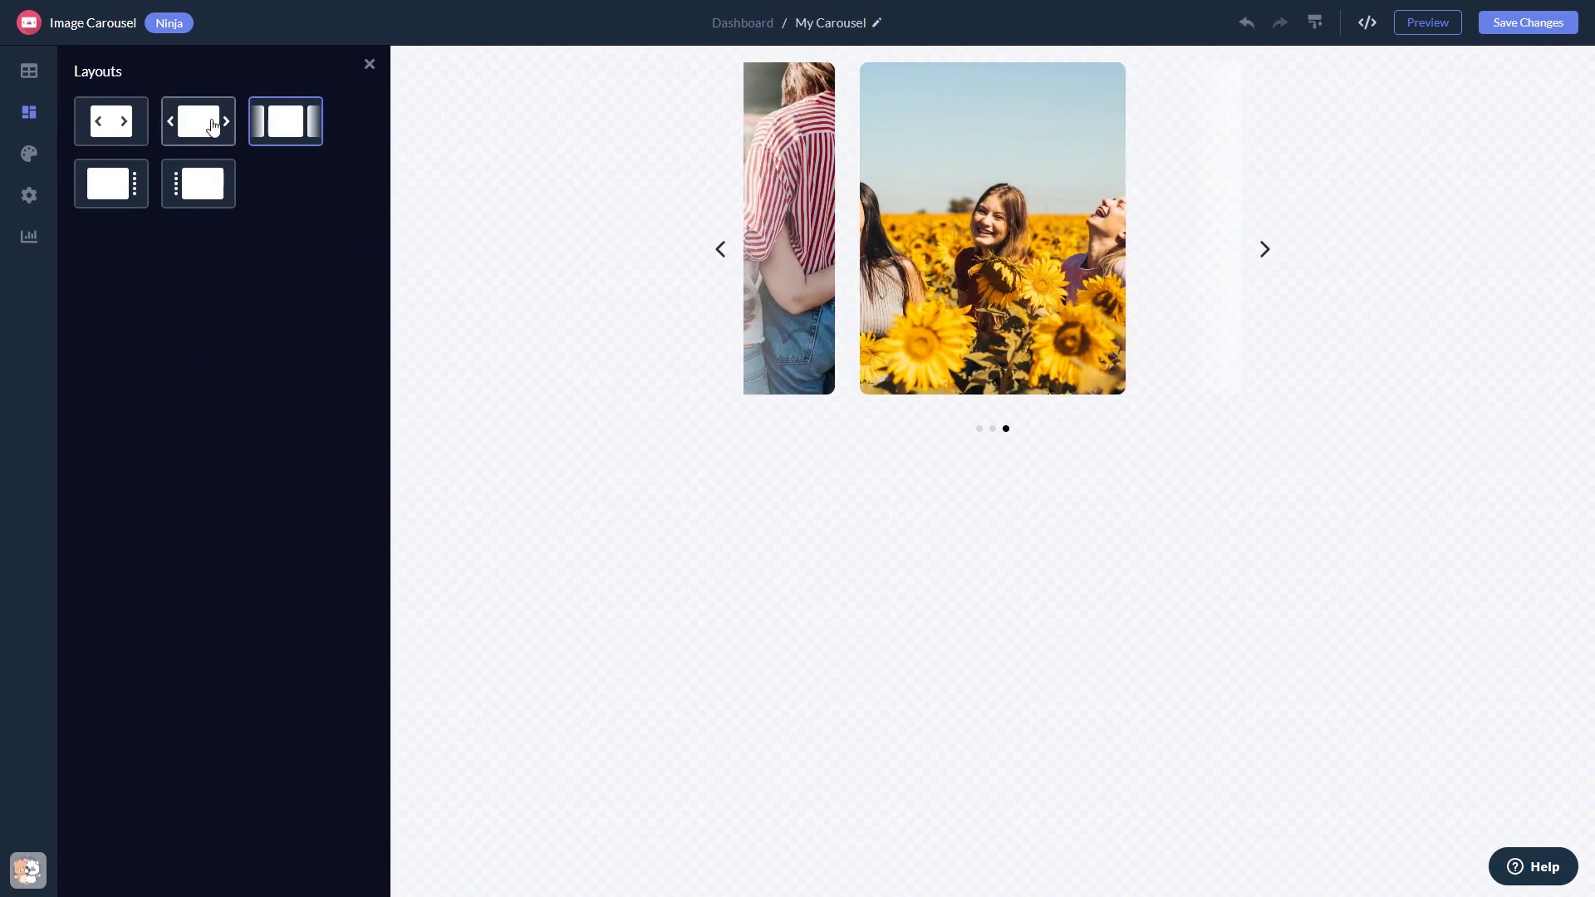
left_click(199, 183)
left_click(28, 152)
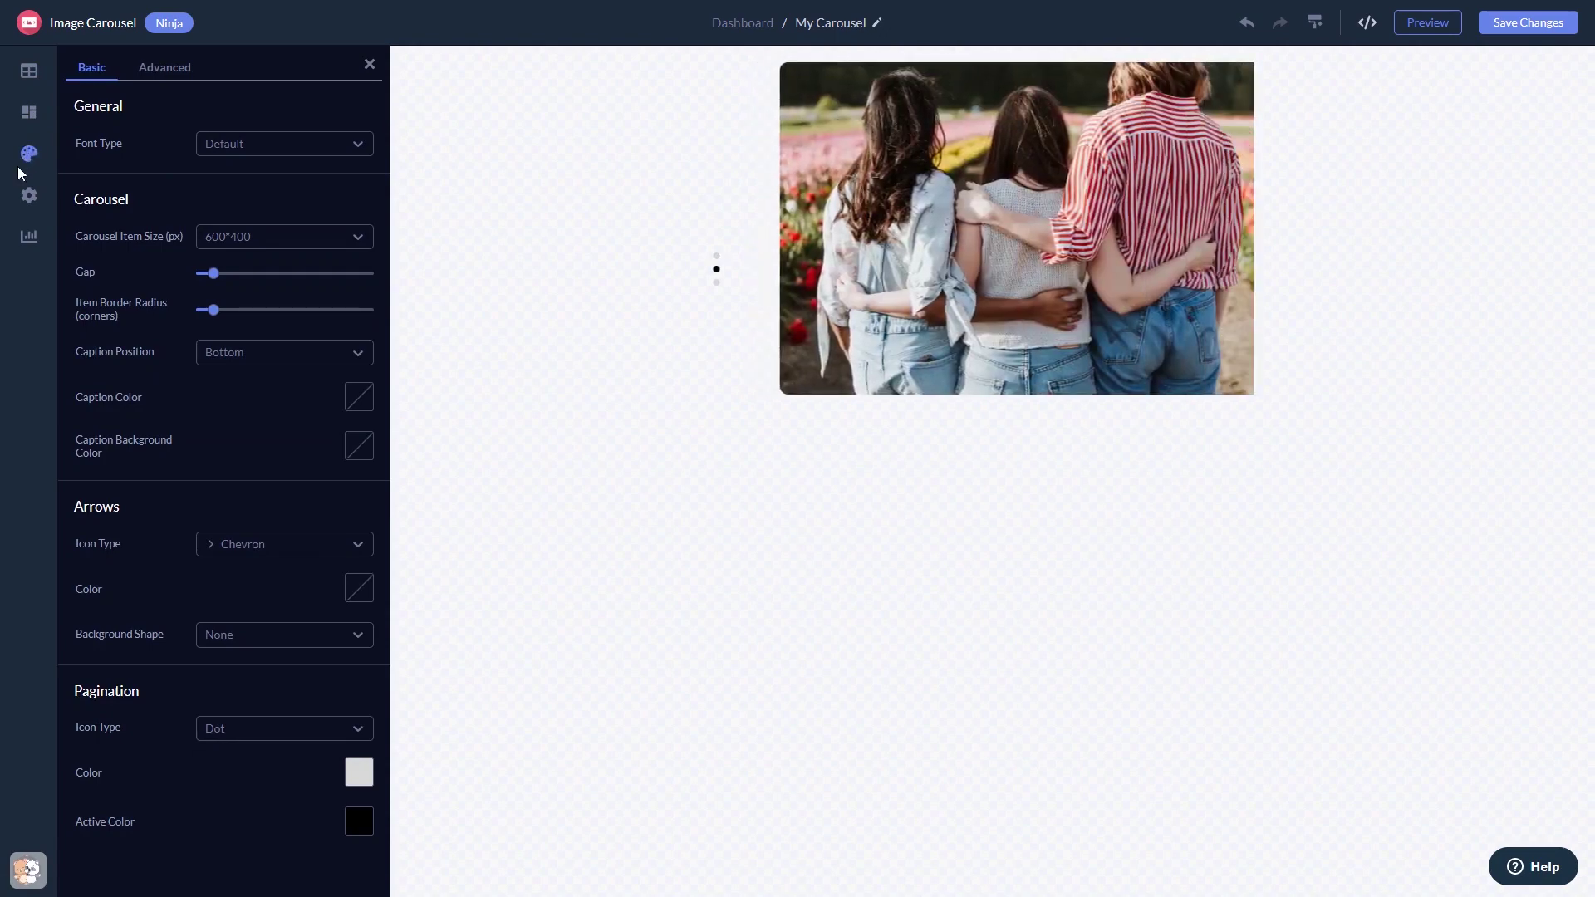
Step: Review the carousel's behaviour and visibility settings, then go back to the Dashboard
left_click(27, 196)
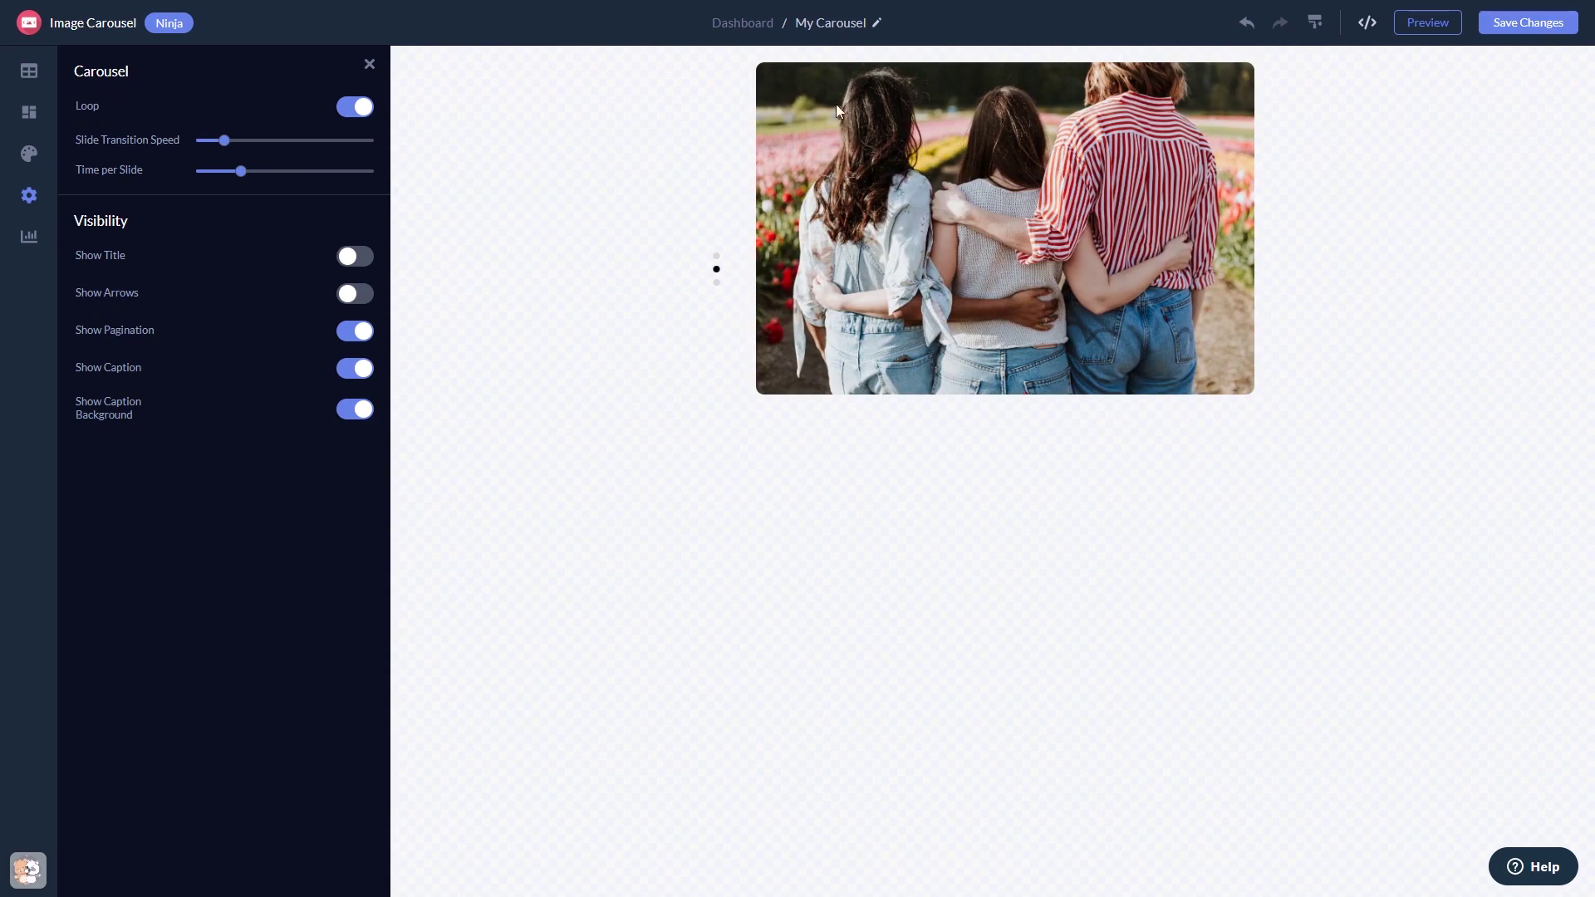
left_click(744, 23)
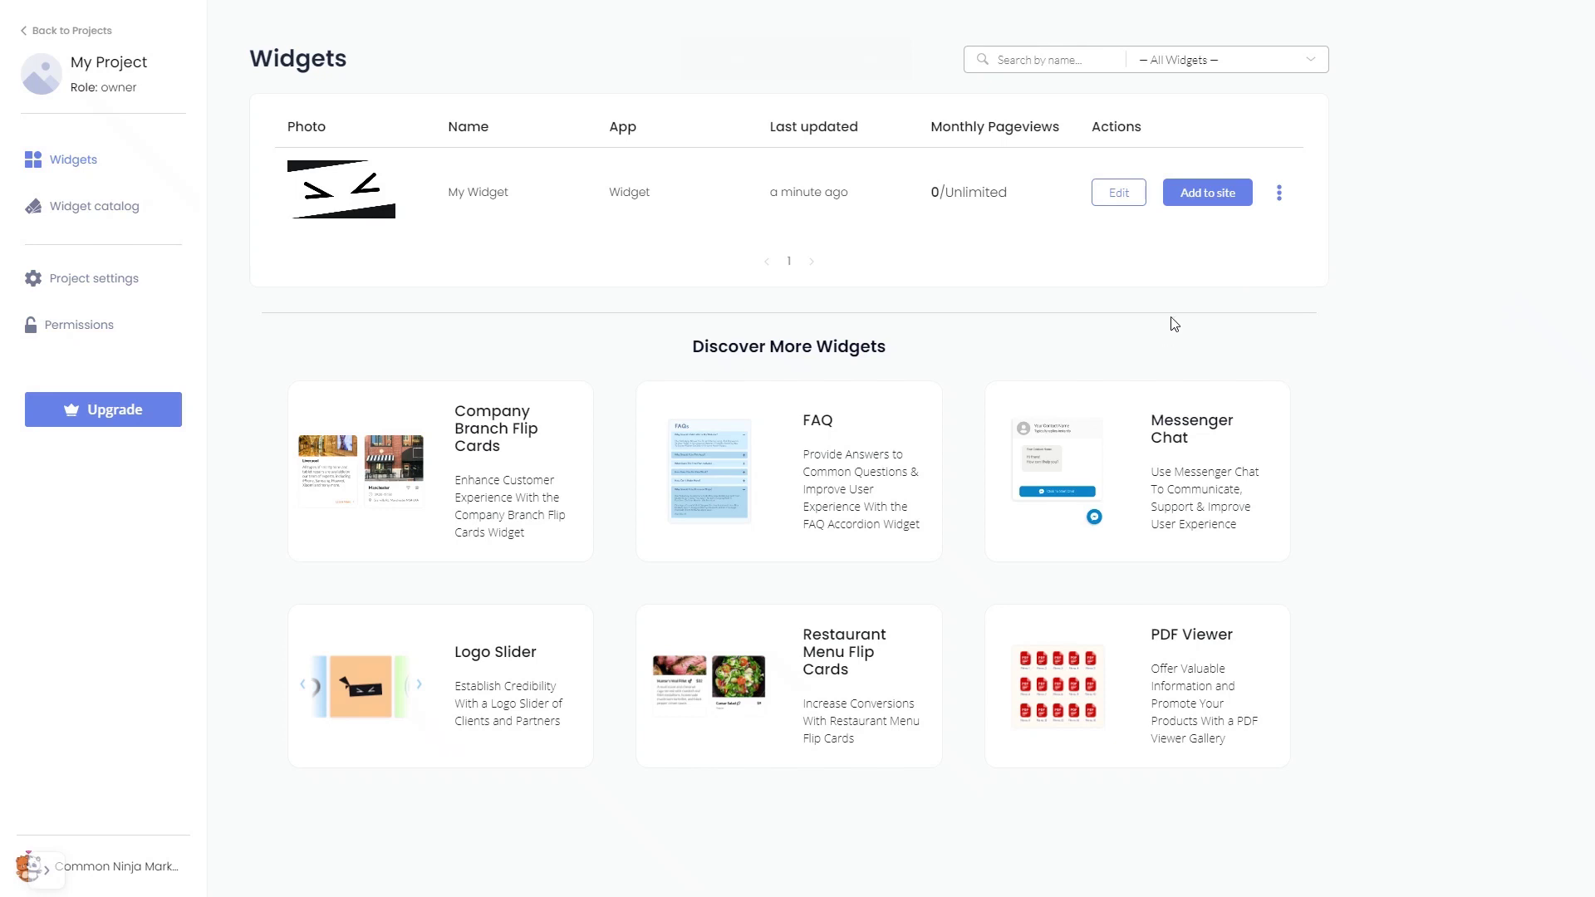
Step: Copy the widget's installation code from the Add to site dialog, then close it
left_click(1208, 192)
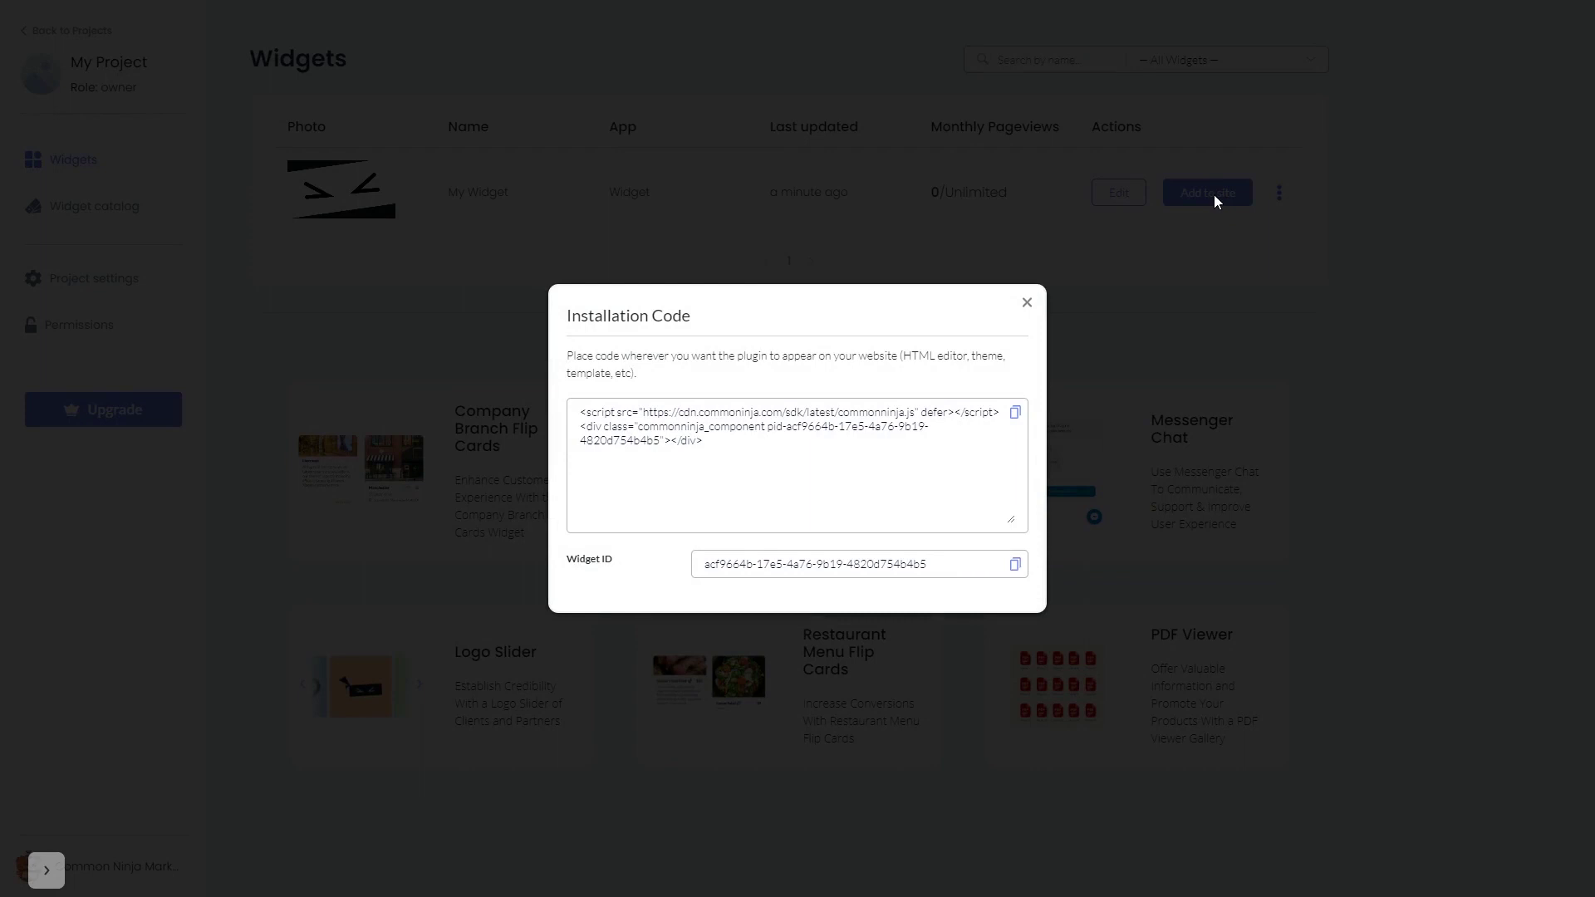
left_click(1018, 415)
left_click(1031, 302)
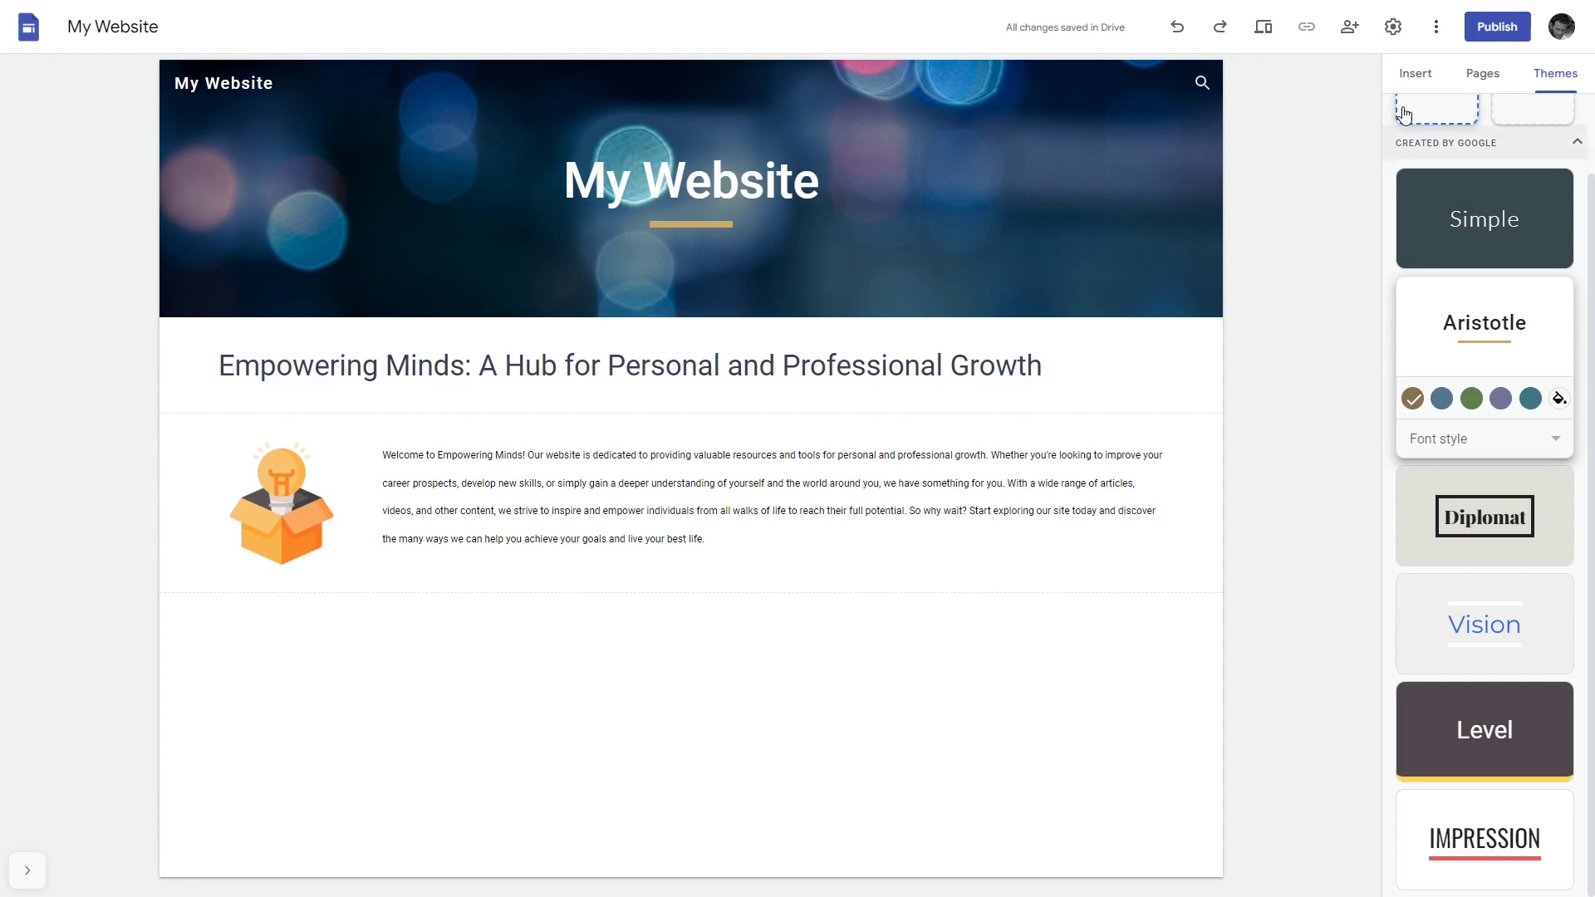
Step: Paste the copied Common Ninja code into a Google Sites Embed code block and insert it
left_click(1417, 72)
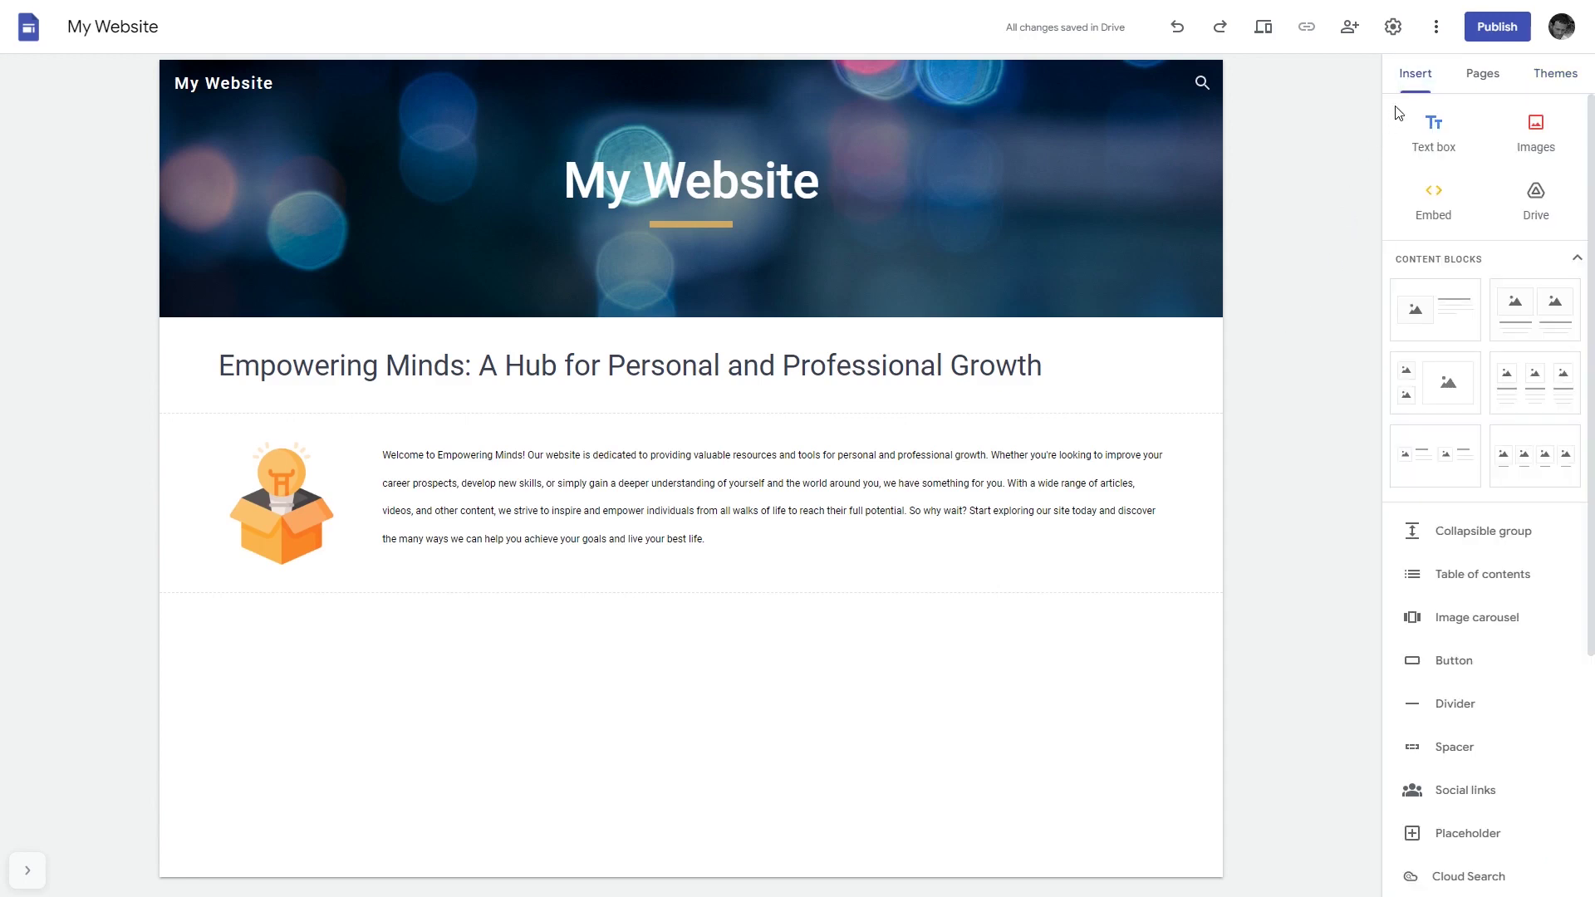
left_click(1433, 207)
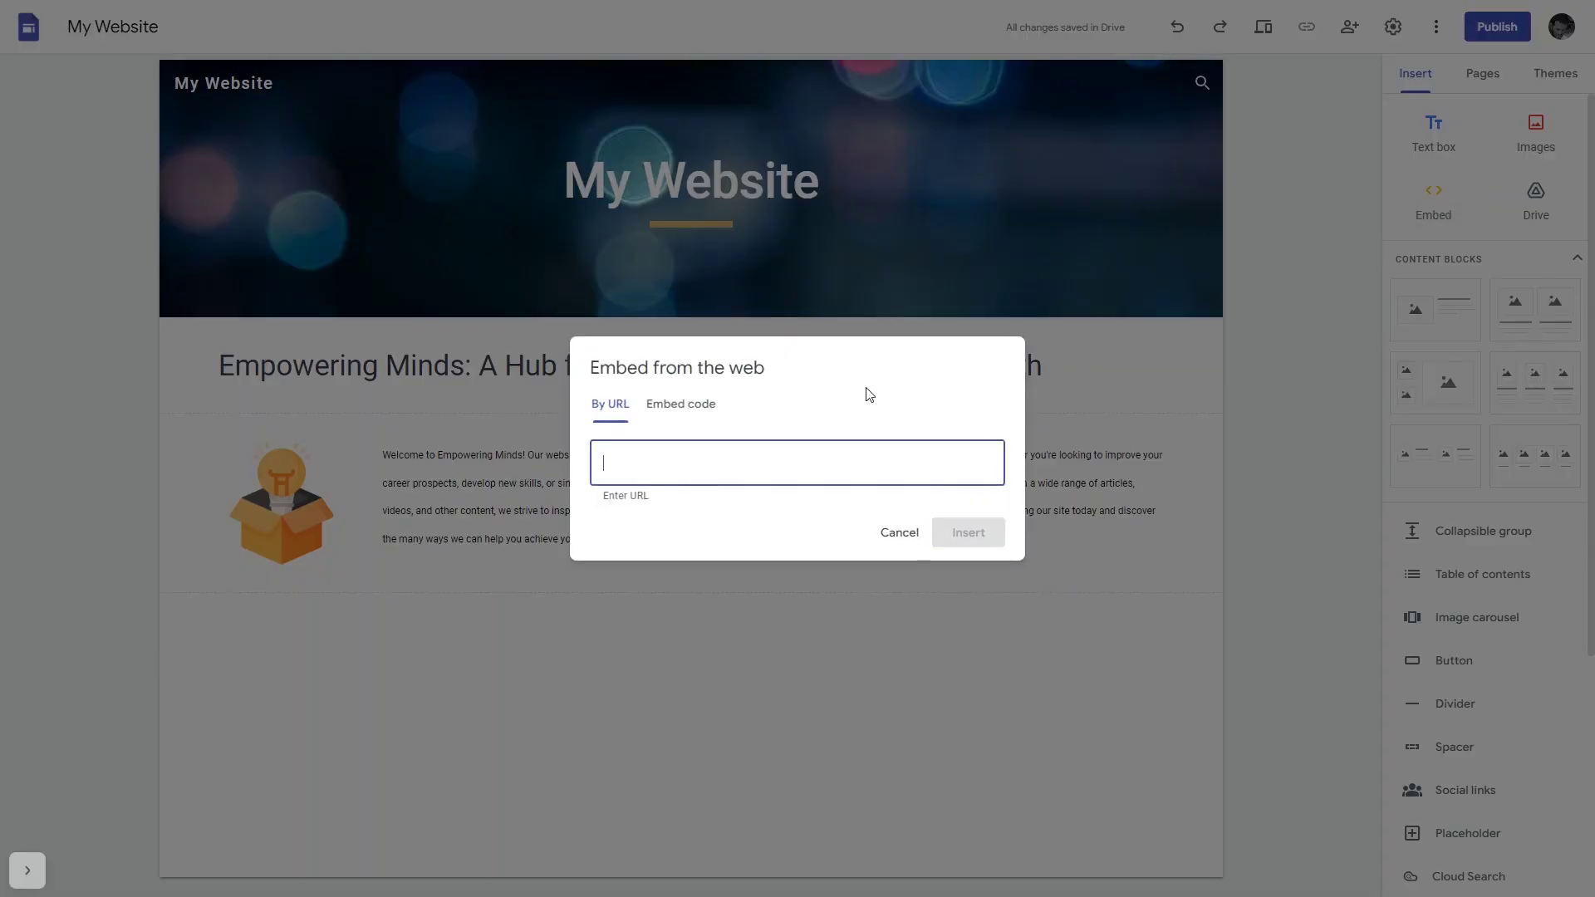
left_click(681, 404)
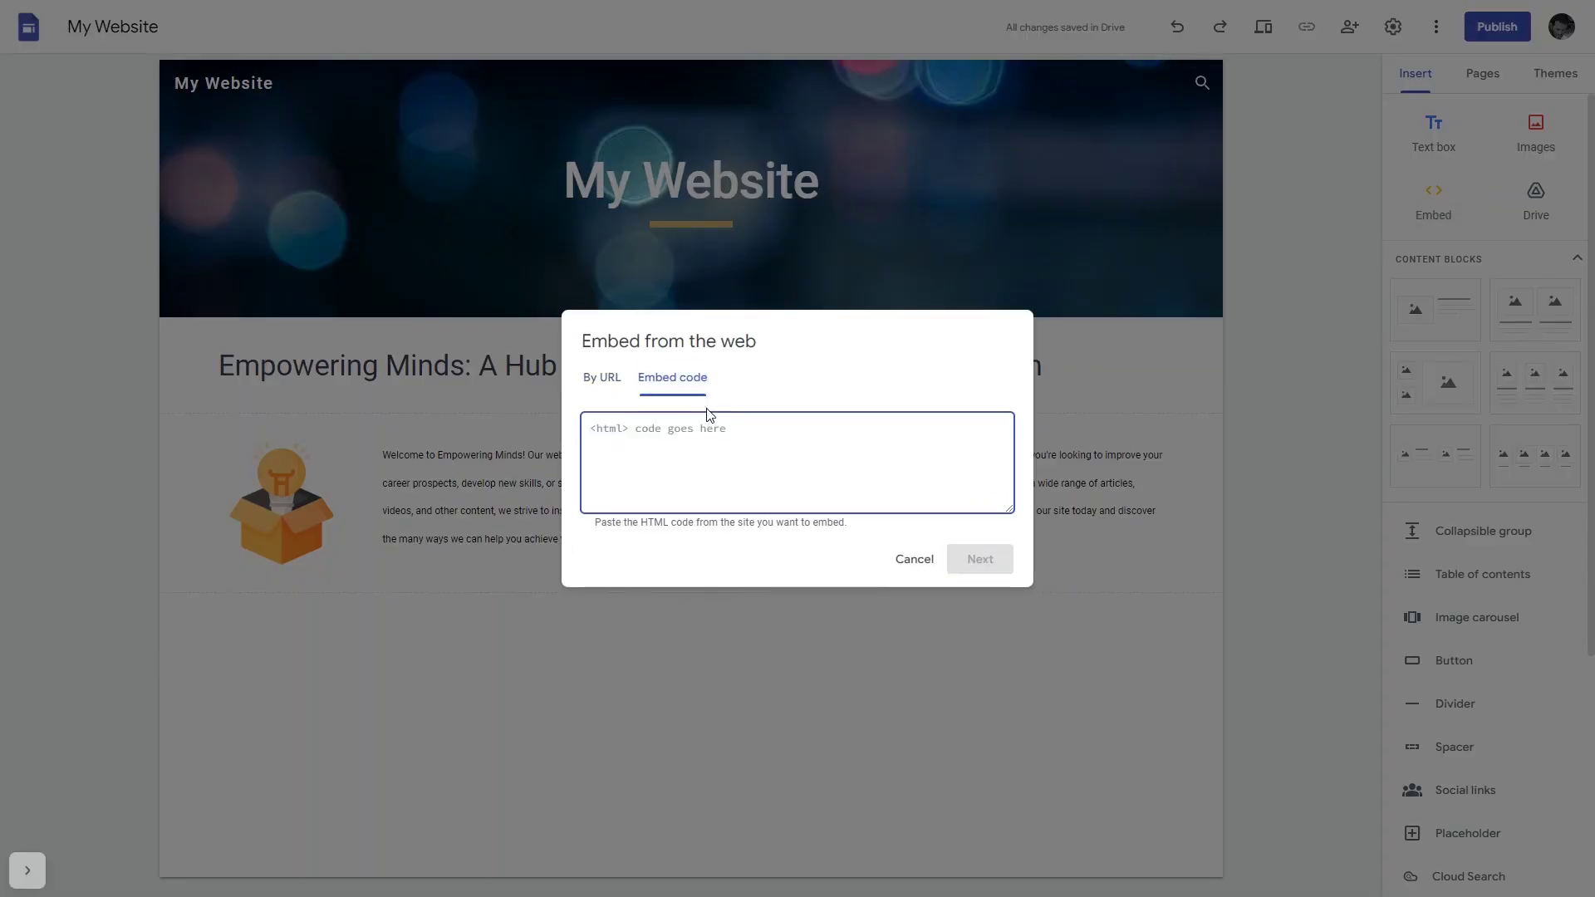
key("ctrl+v")
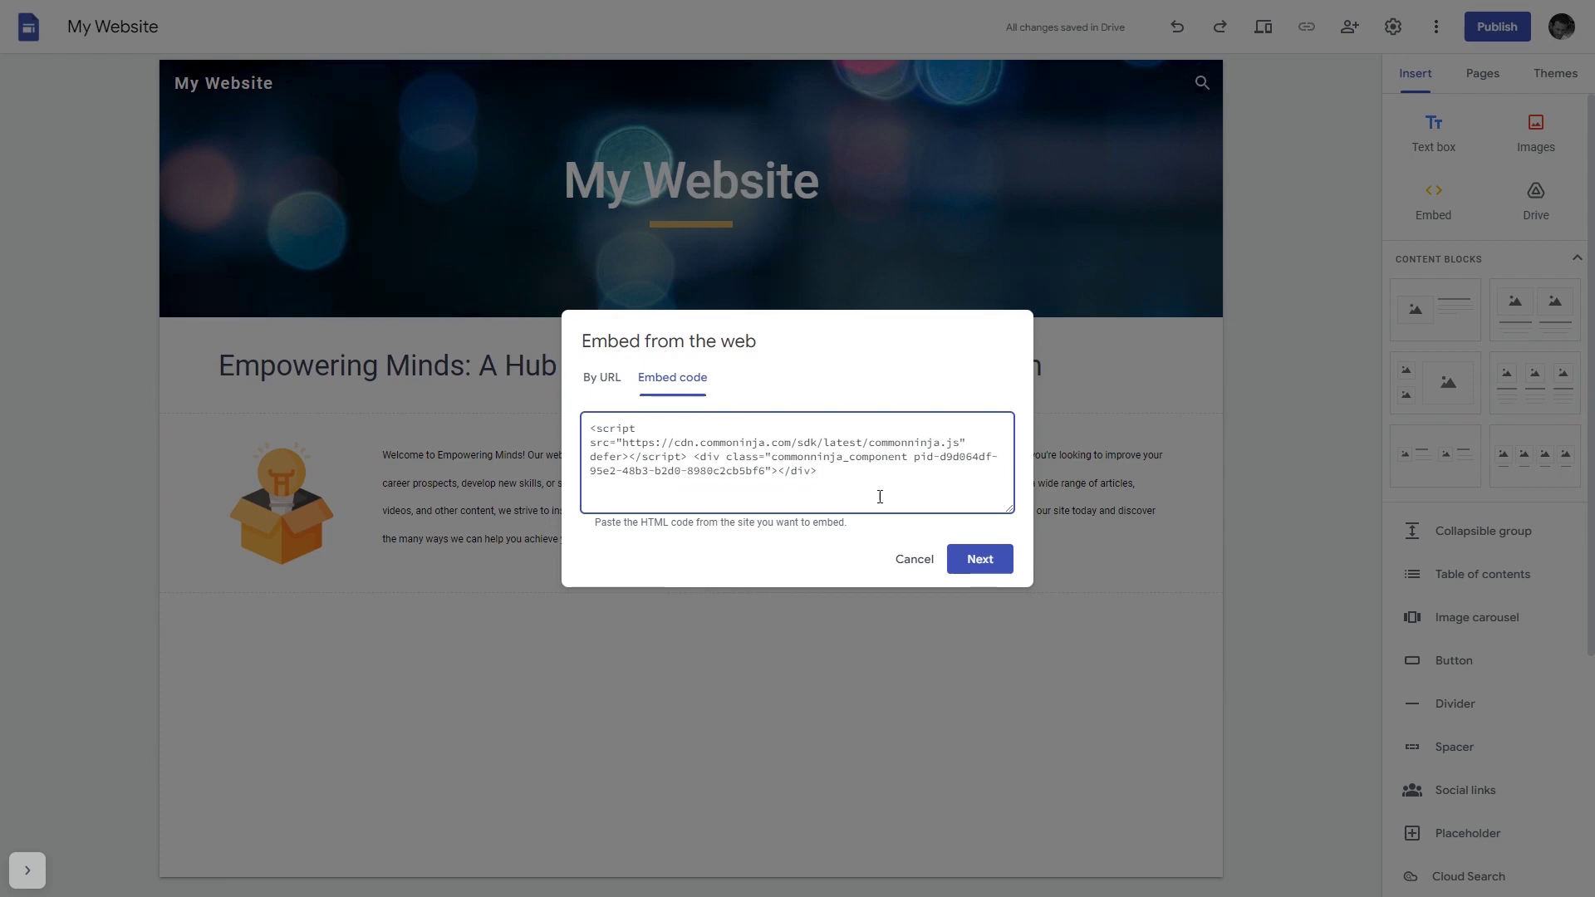
left_click(980, 559)
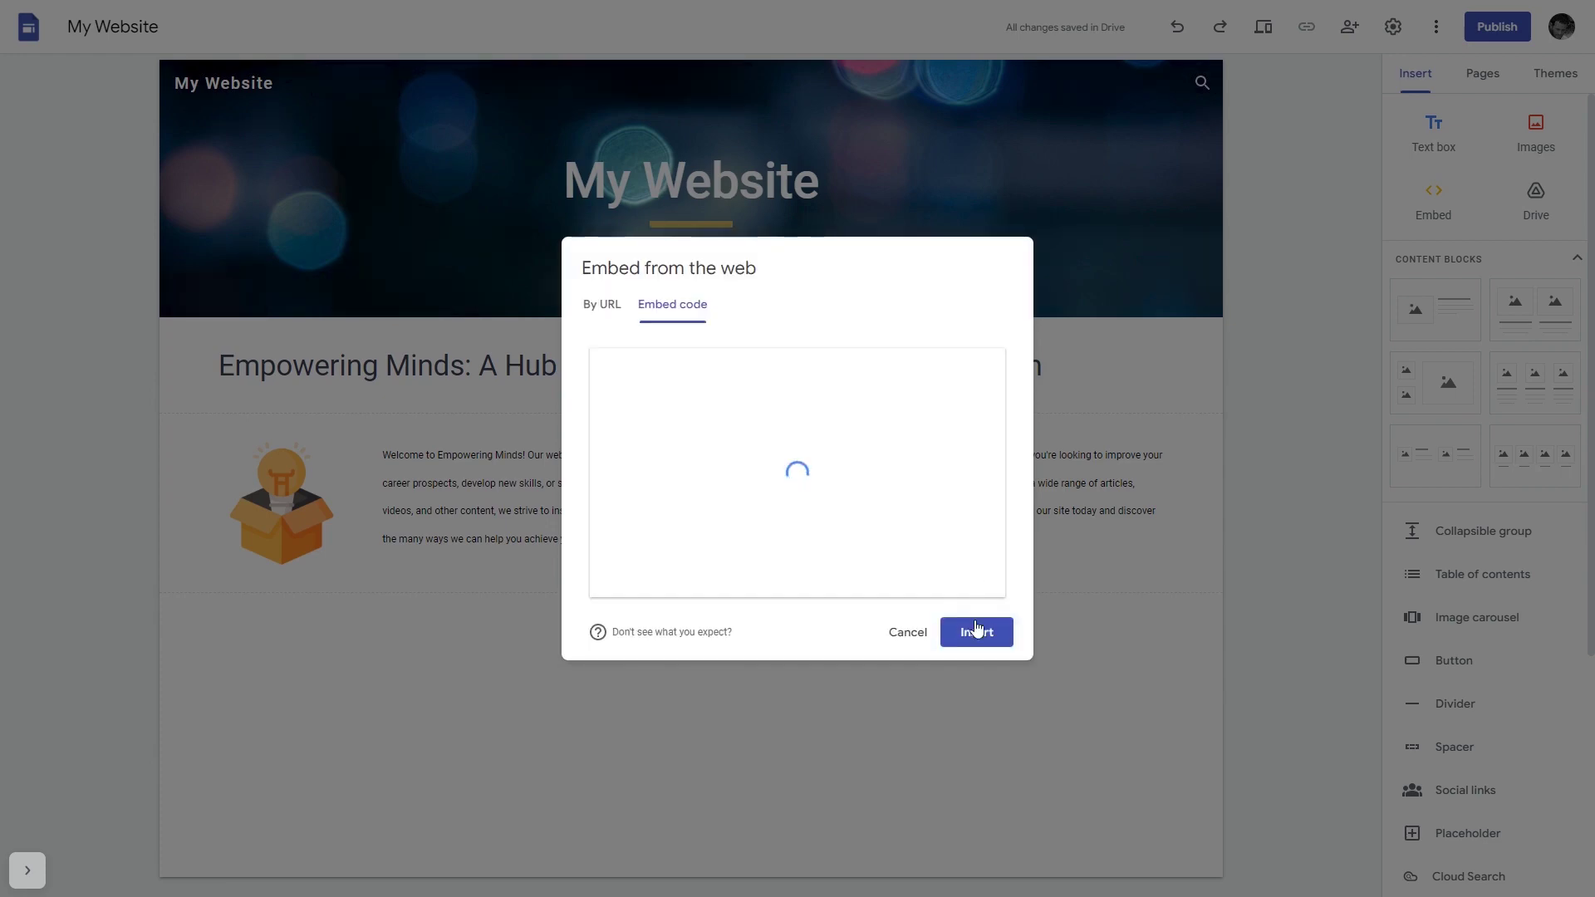
left_click(976, 631)
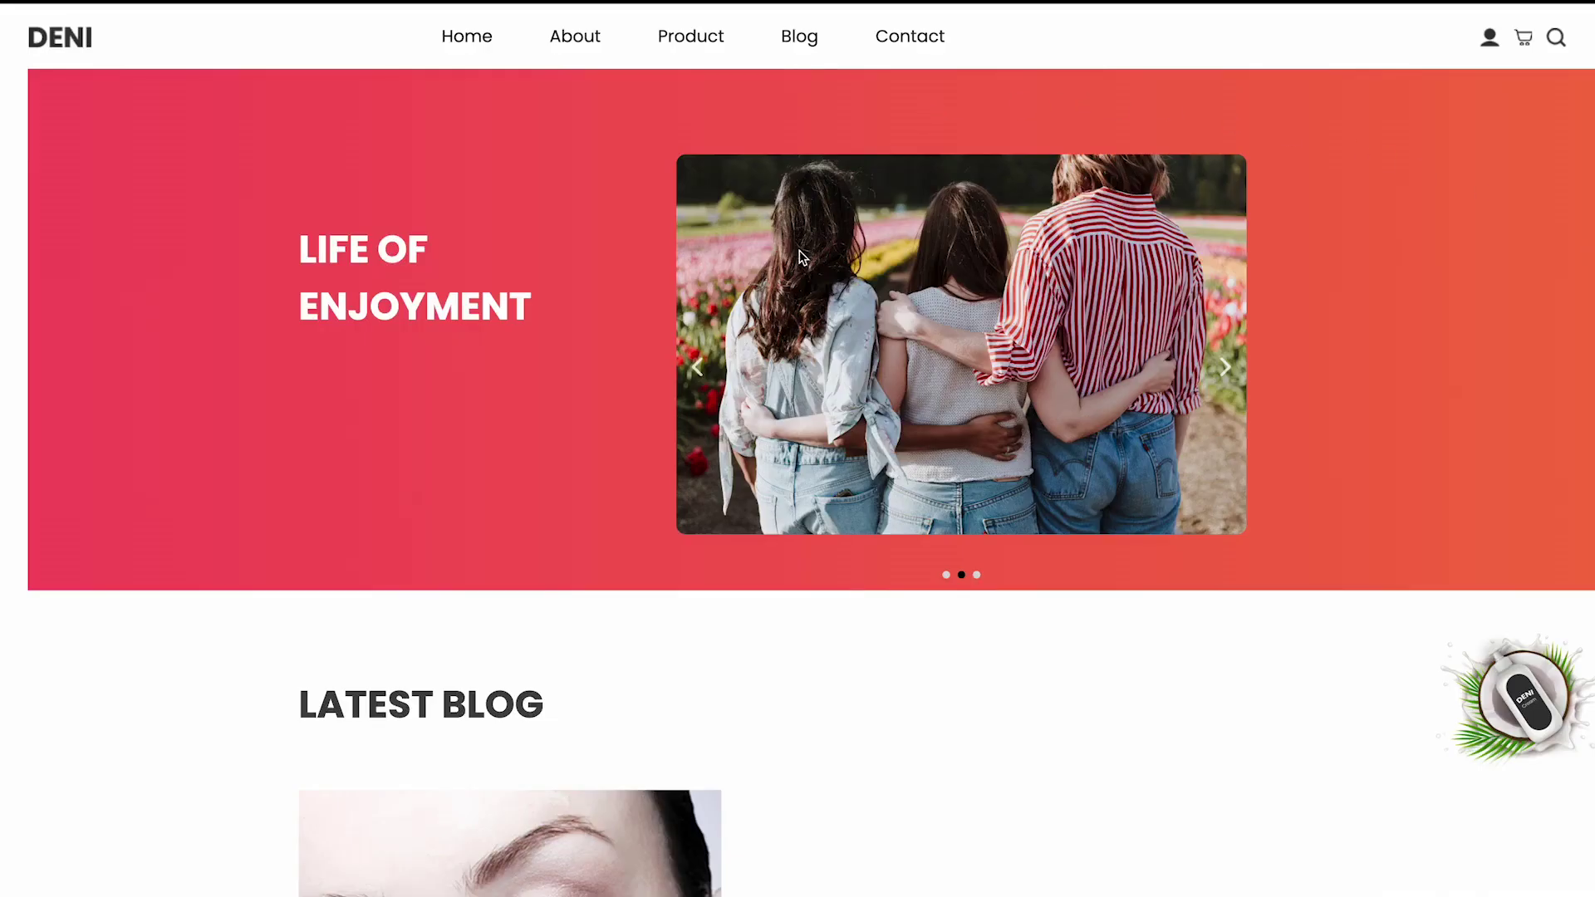
left_click_drag(804, 256, 1177, 268)
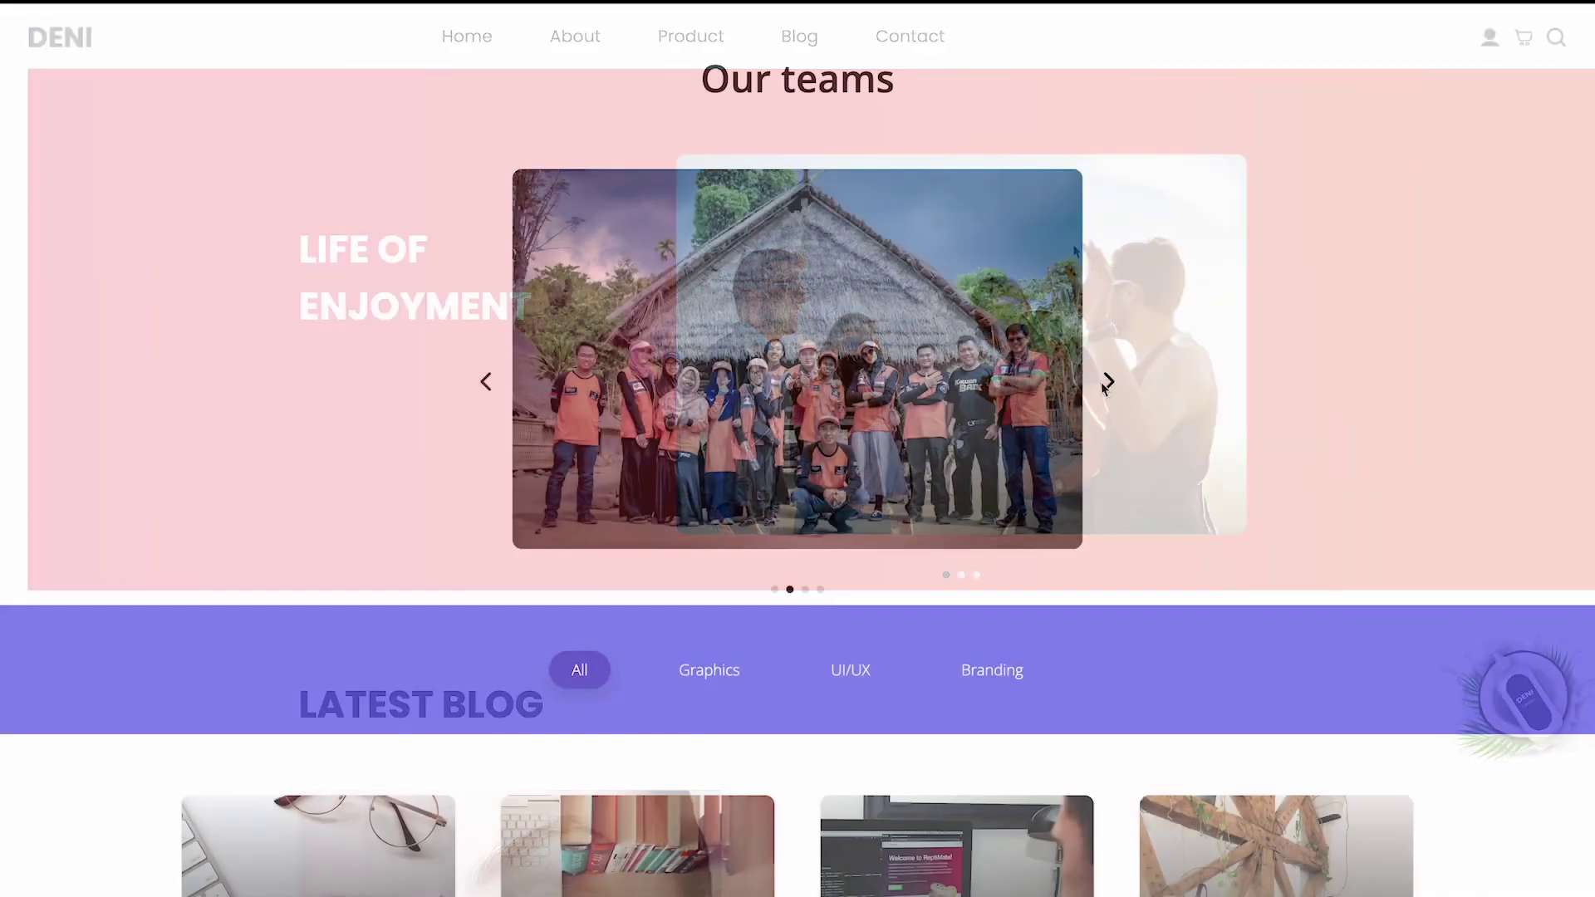
left_click(1109, 382)
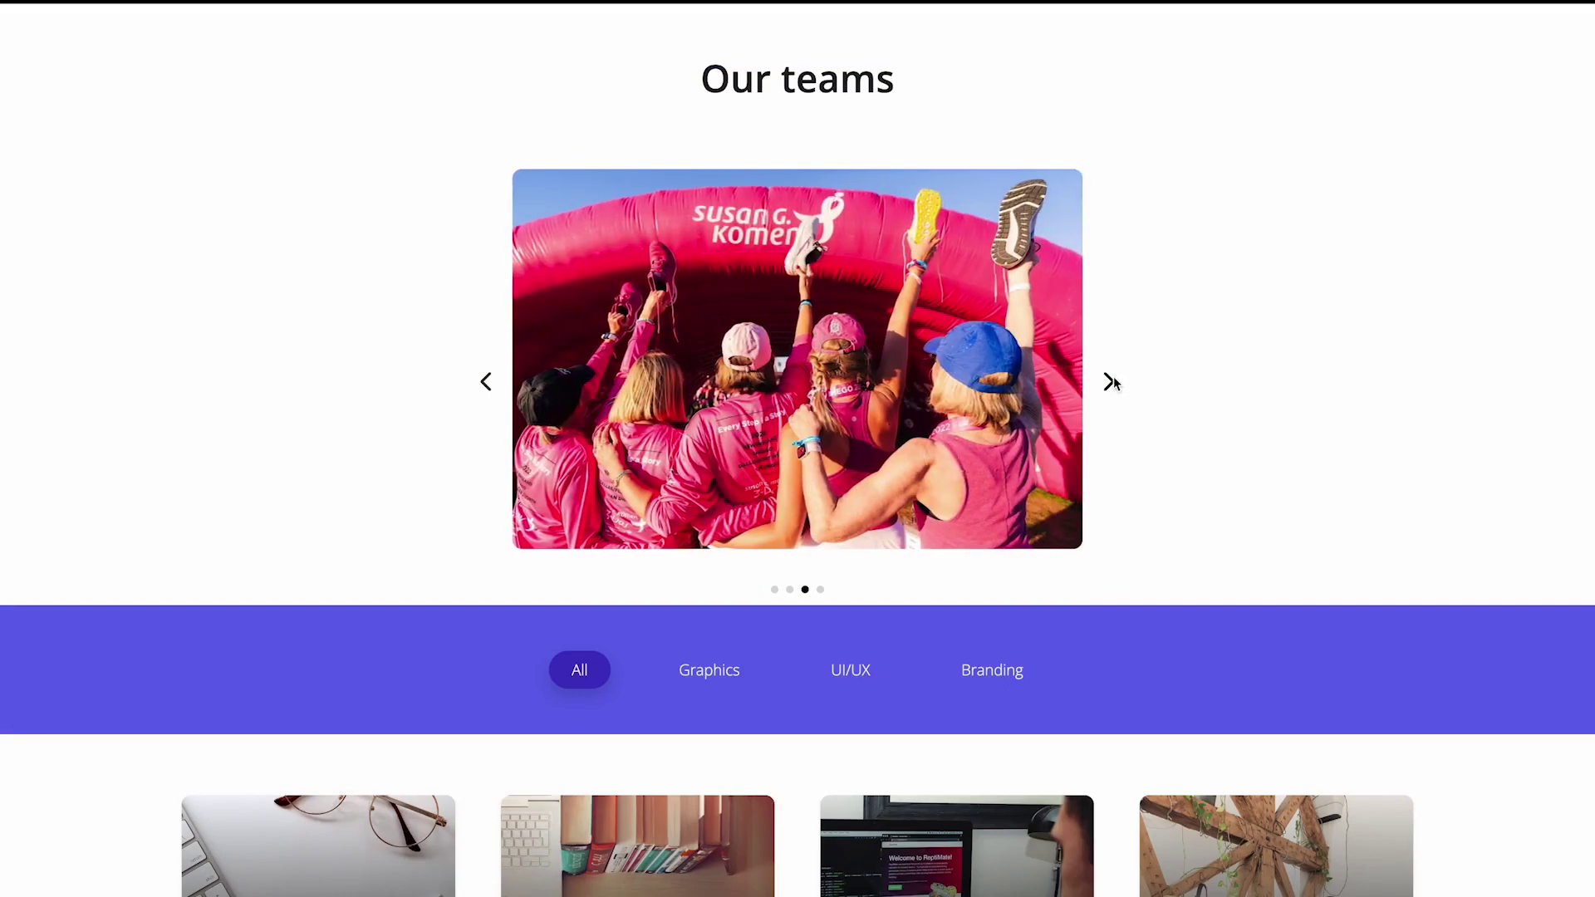
left_click(1109, 382)
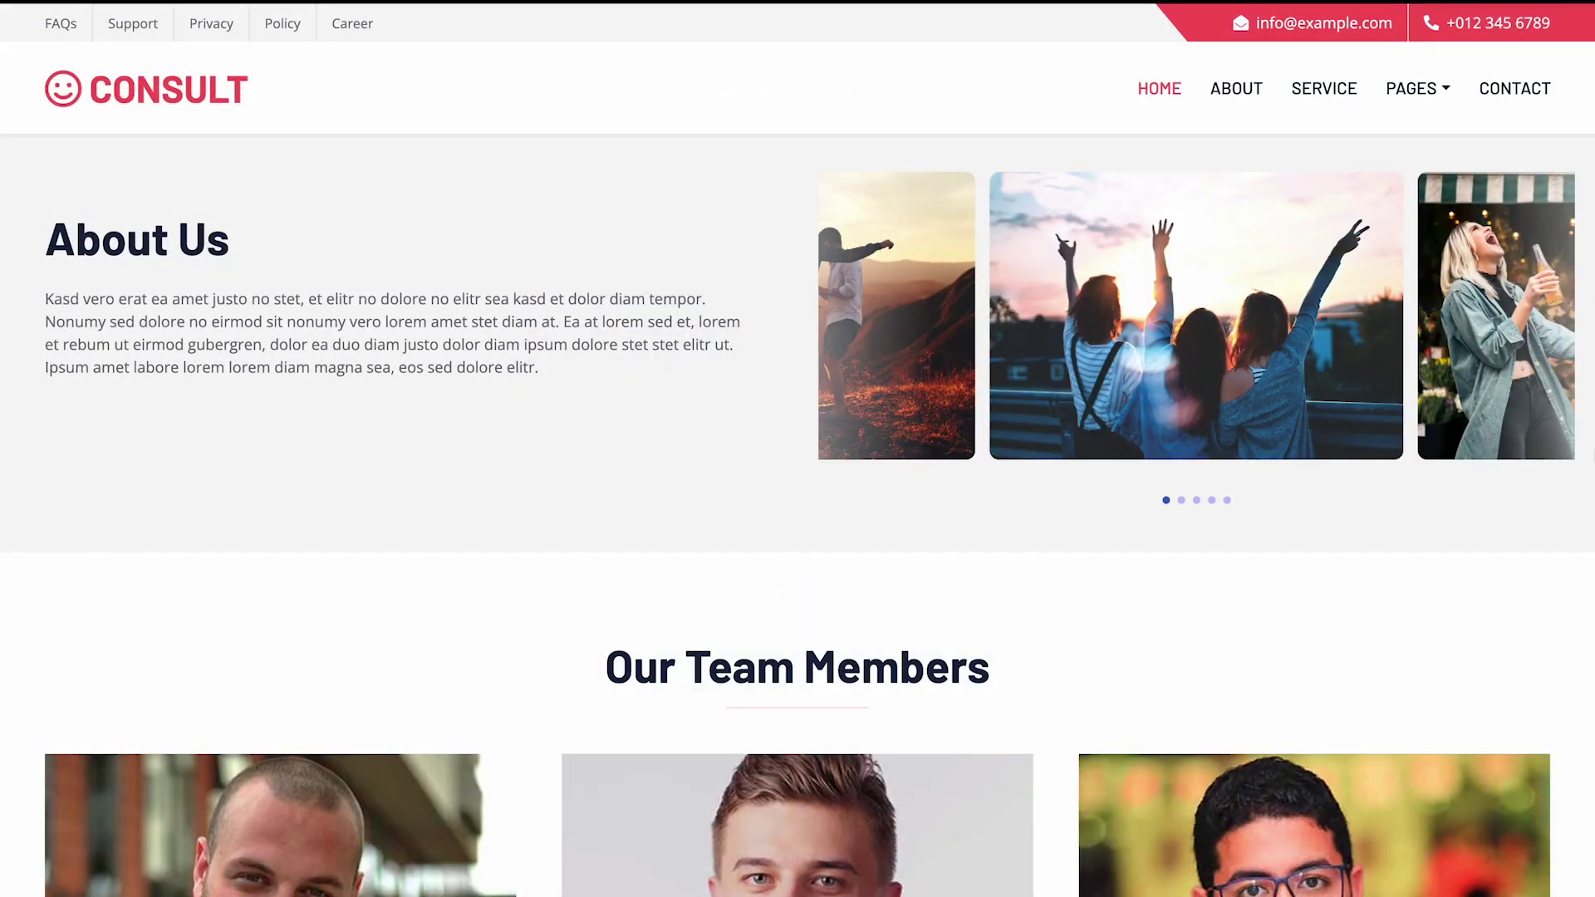